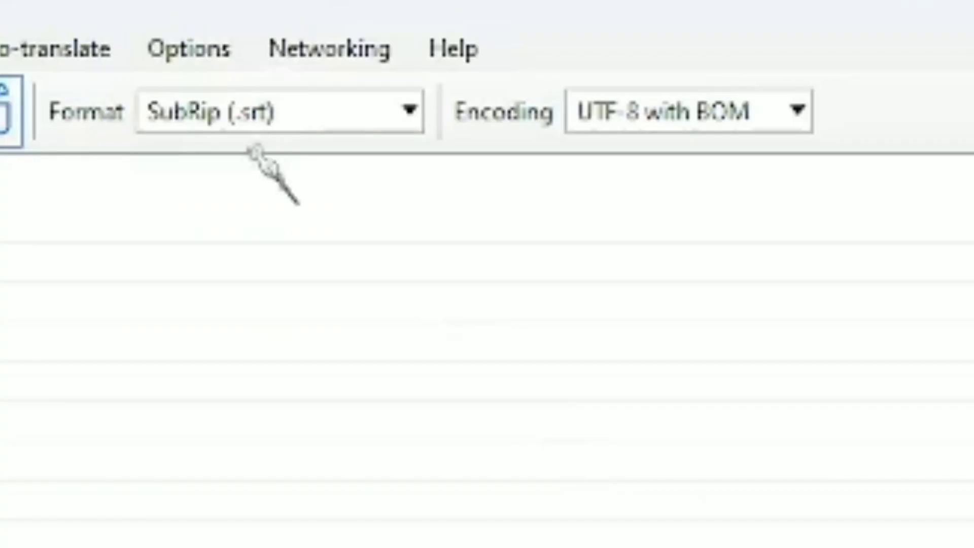
Switch the format to Advanced Sub Station Alpha (.ass), pause the video, and bring up the Create tools
left_click(285, 120)
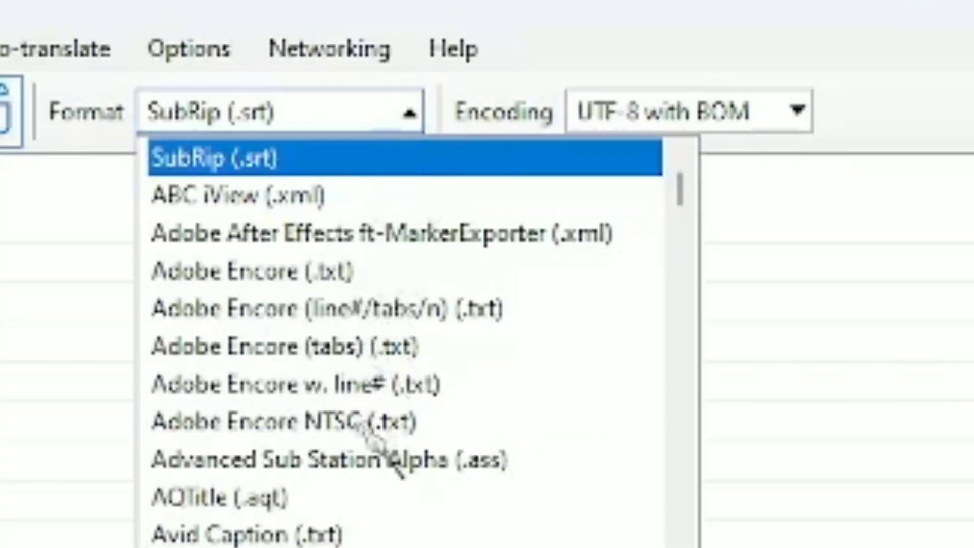
left_click(370, 459)
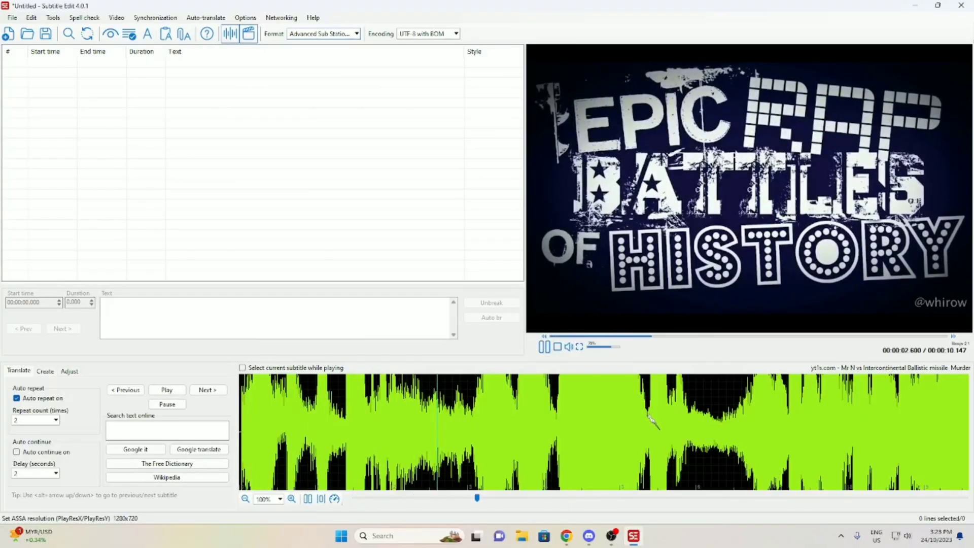
key("space")
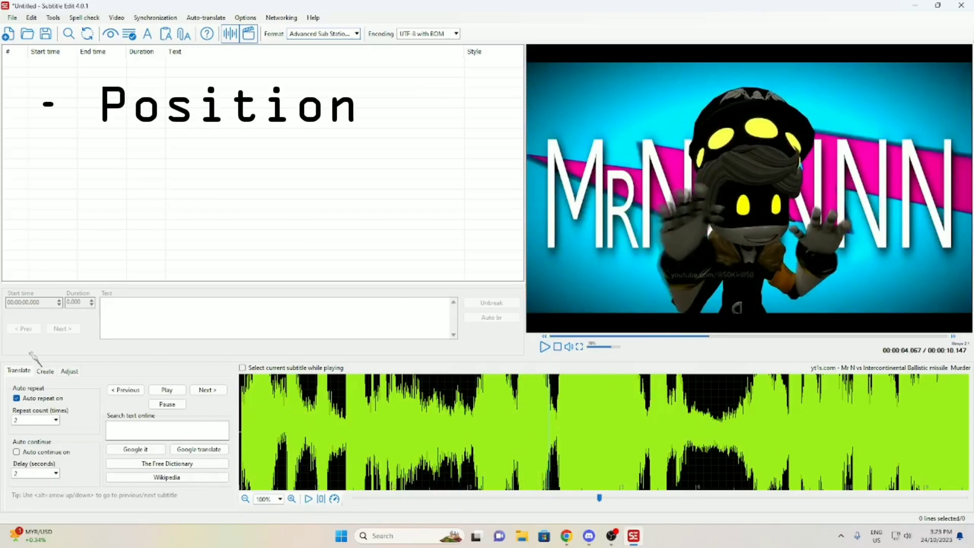
left_click(45, 371)
left_click(126, 391)
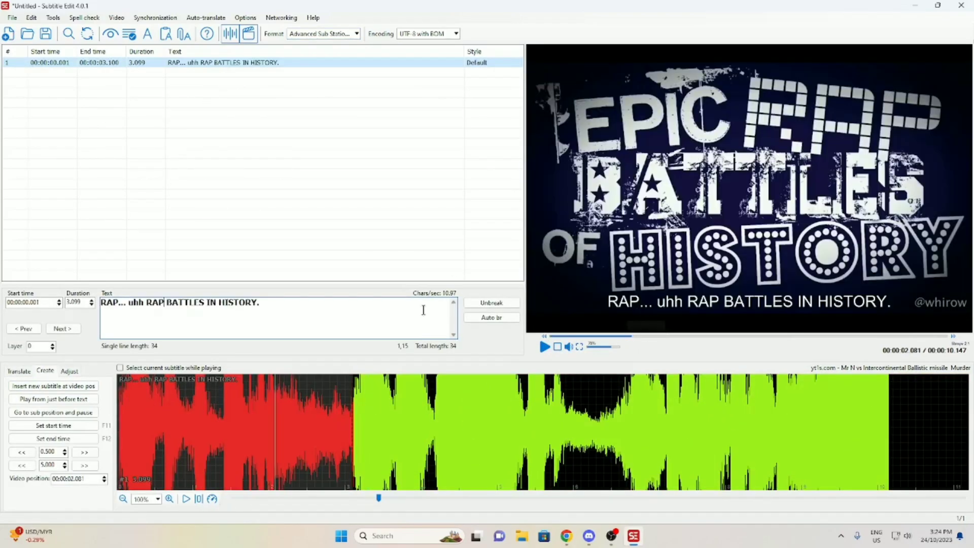
Give the first subtitle line Top/left alignment through the Alignment dialog
right_click(386, 66)
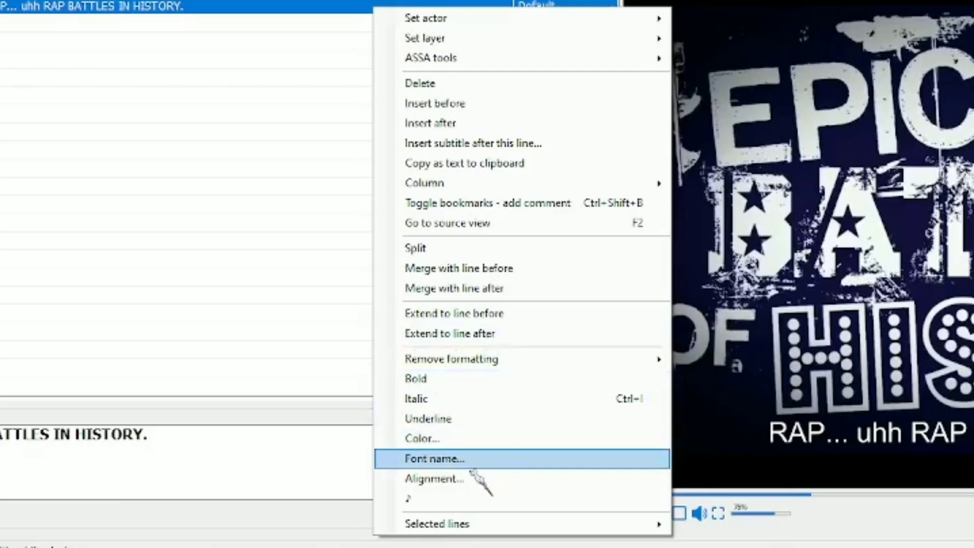
left_click(479, 480)
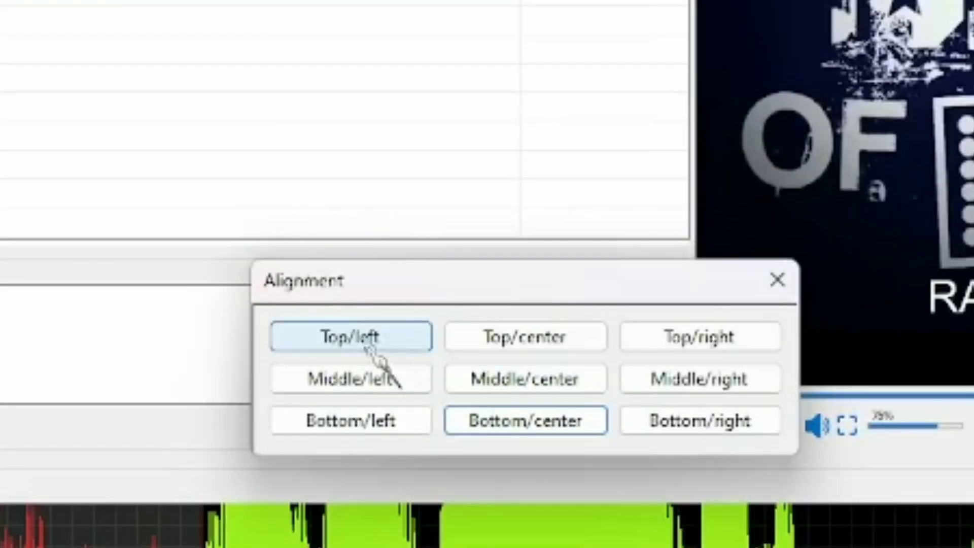
left_click_drag(435, 283, 416, 27)
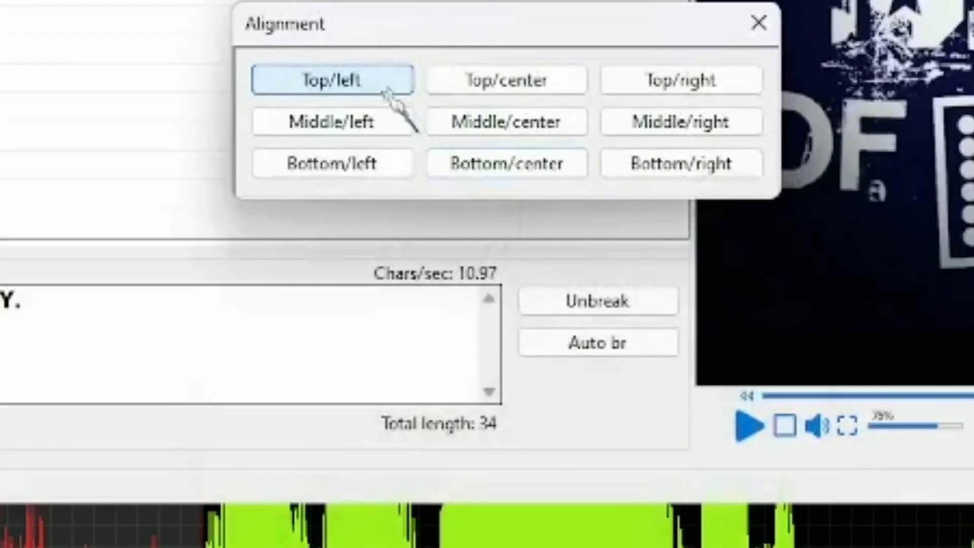
left_click(396, 84)
right_click(369, 76)
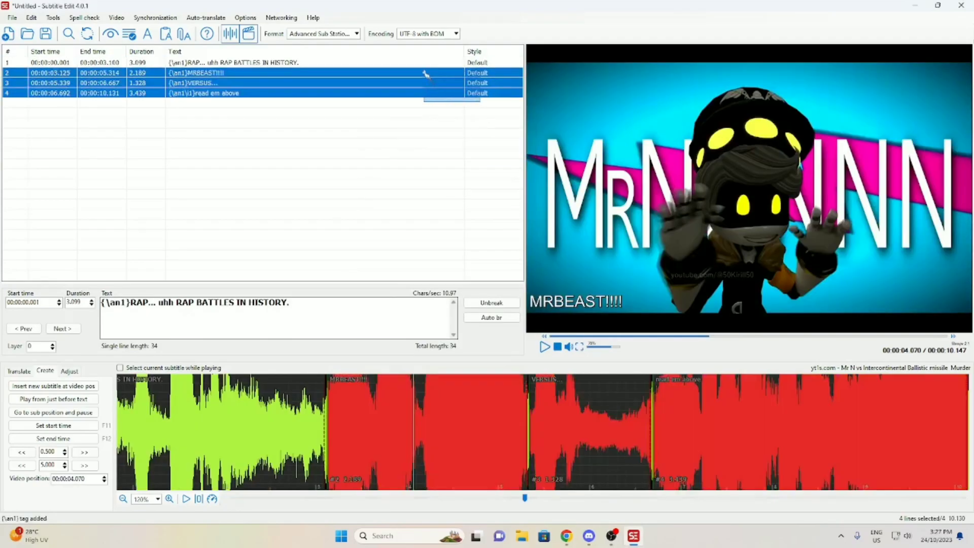
Colour all four selected subtitle lines orange through the Color... option
right_click(480, 92)
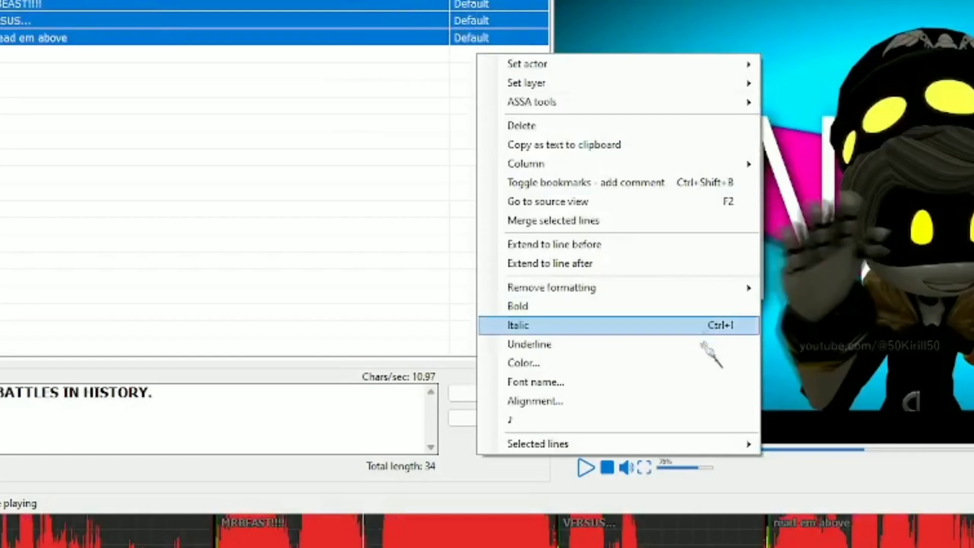
left_click(656, 373)
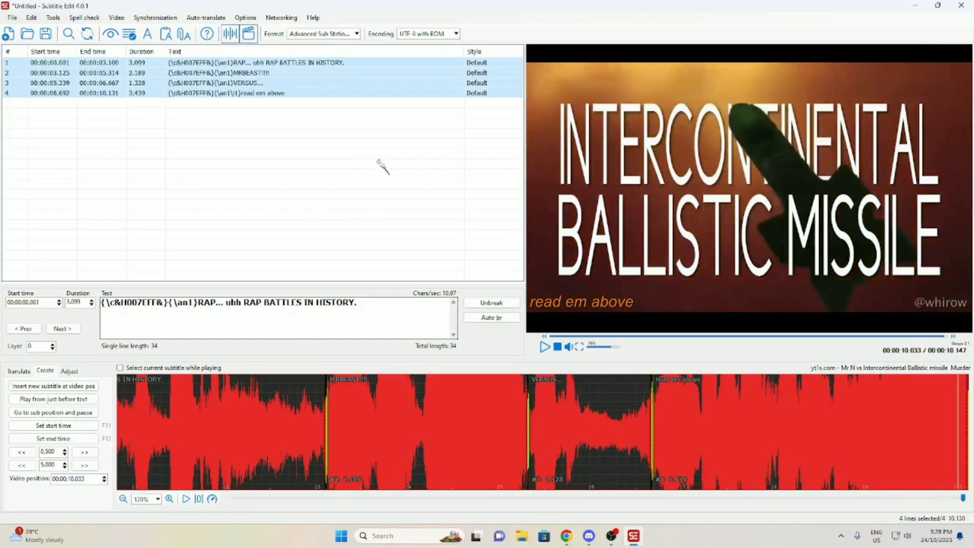
Bring up the Font name chooser for the four selected subtitle lines
right_click(378, 161)
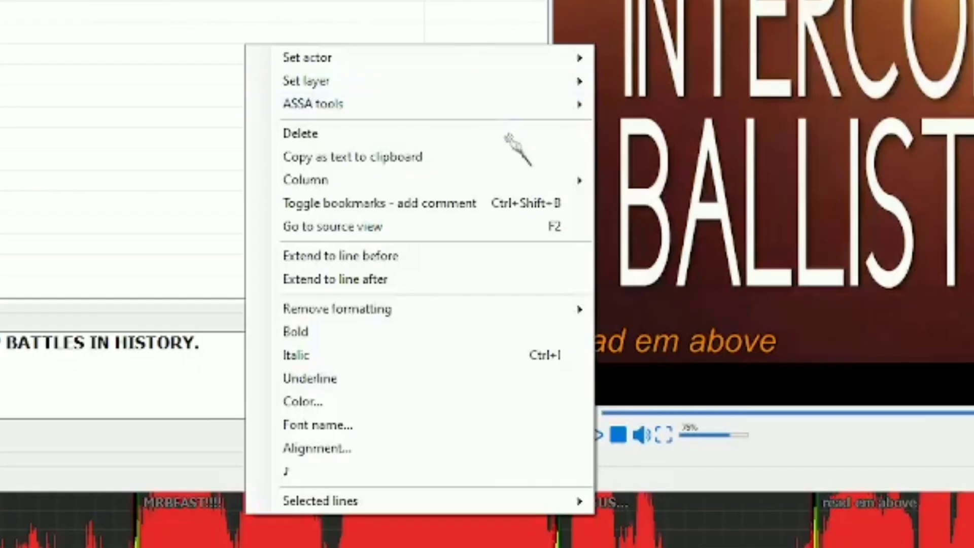
left_click(461, 430)
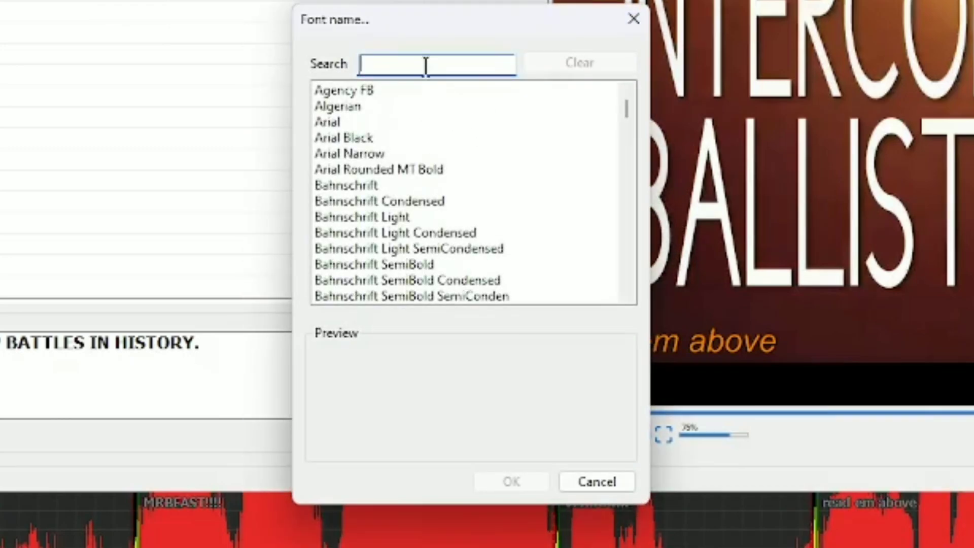
type("COMI")
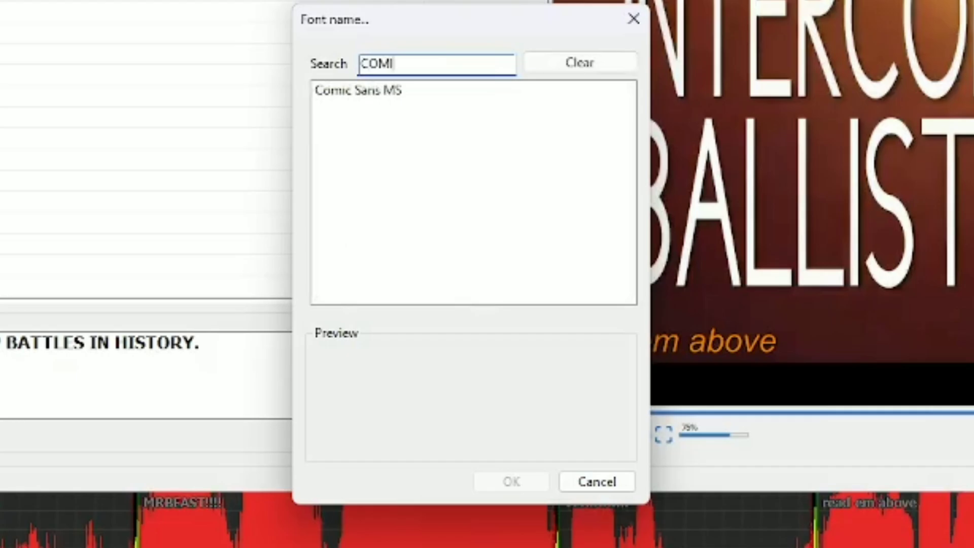